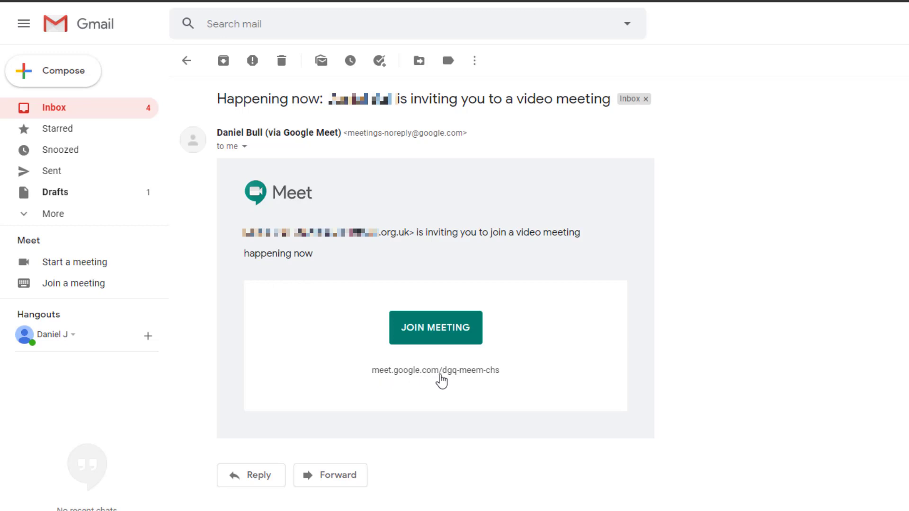
Step: Copy the invitation's meet.google.com/dgq-meem-chs link address
right_click(441, 373)
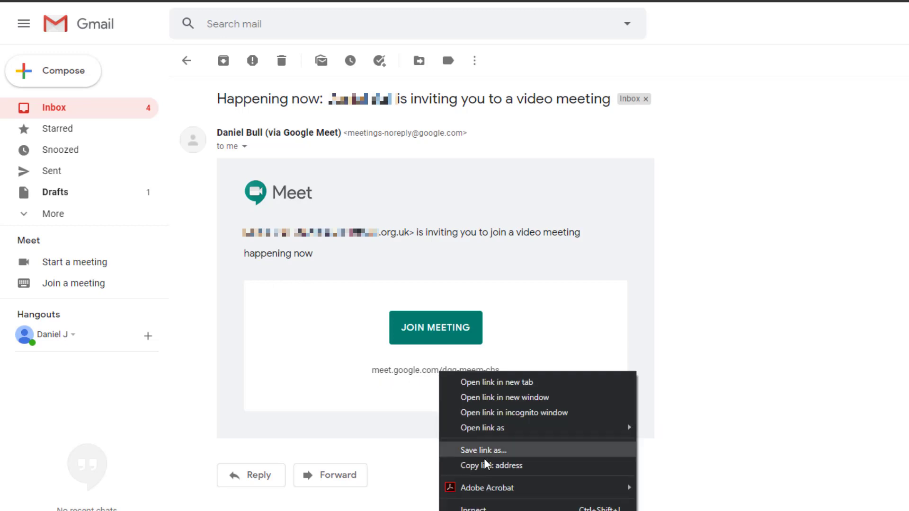
click(498, 466)
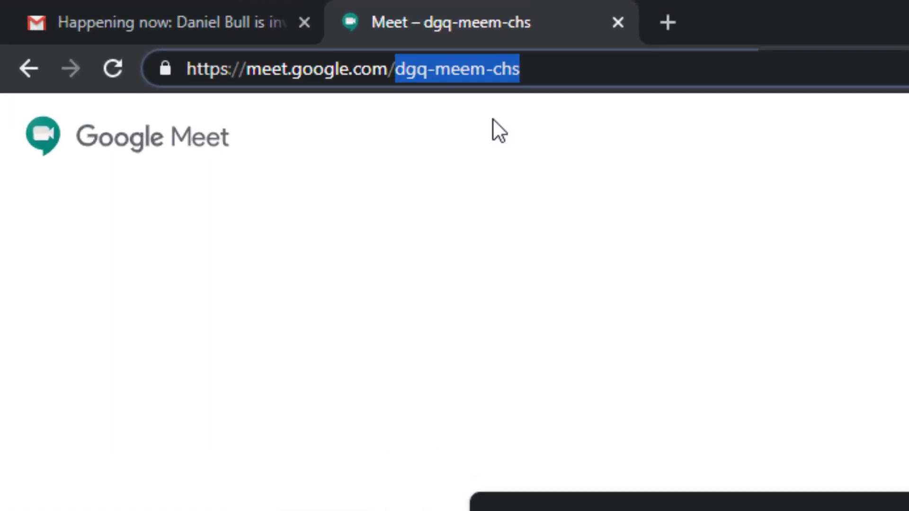
click(671, 19)
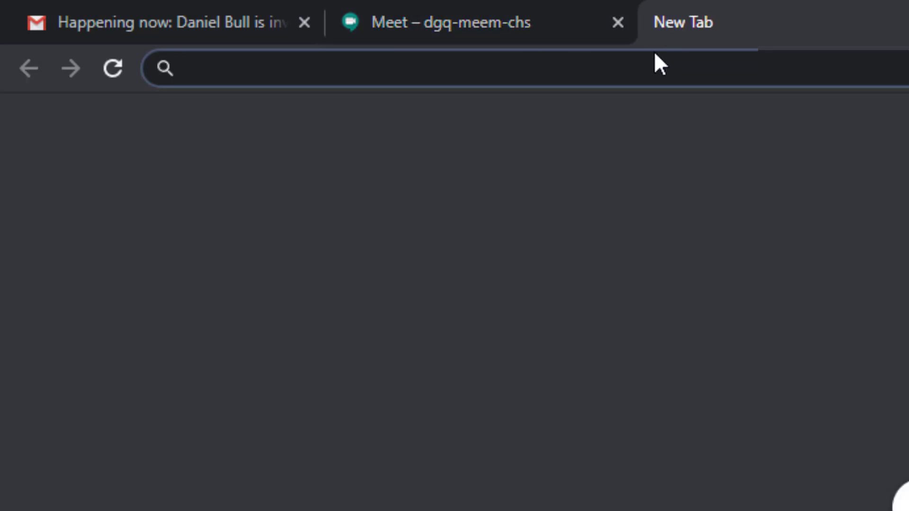
text(meet.)
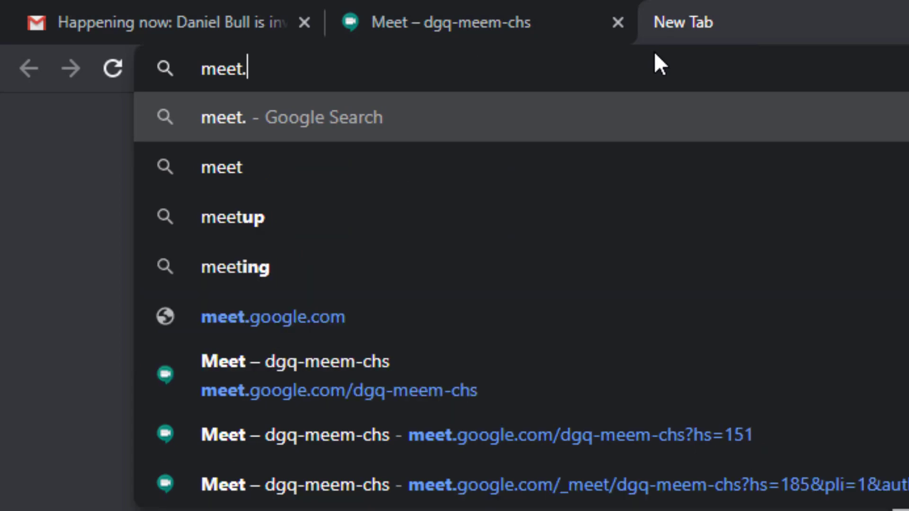
text(google.com)
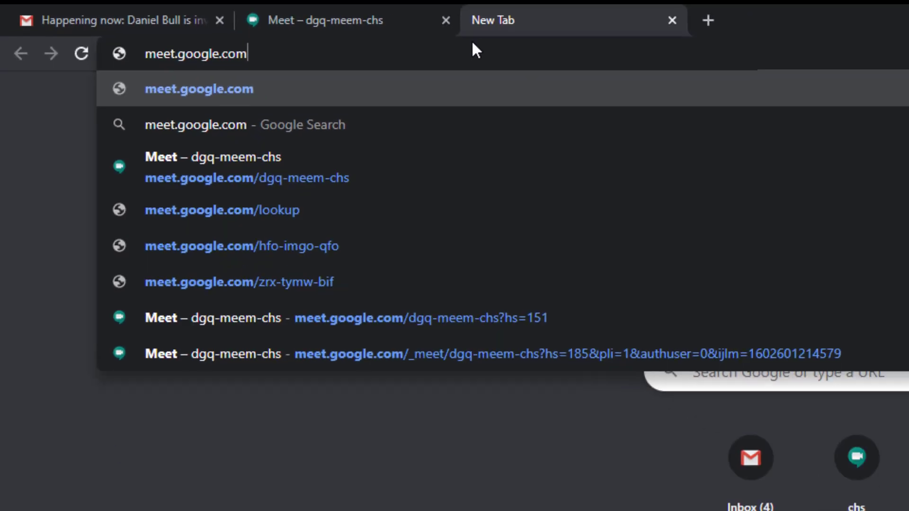
key(Return)
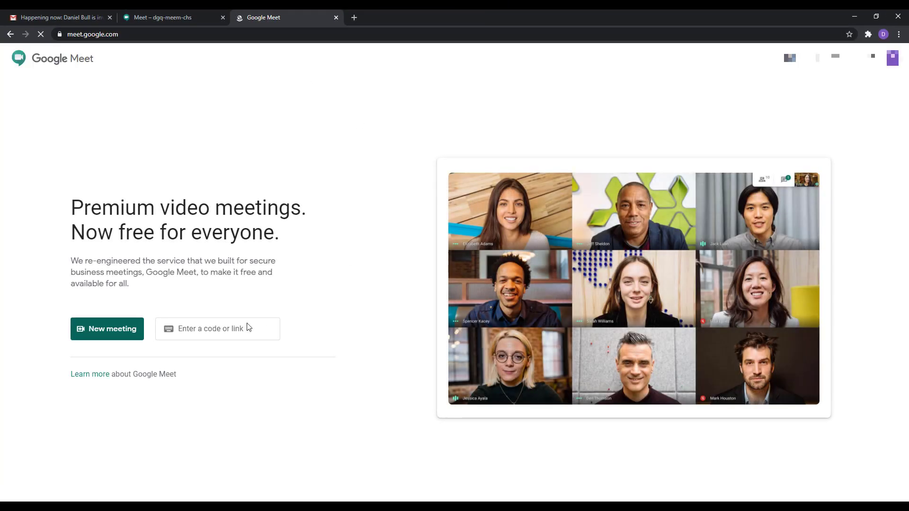
click(213, 330)
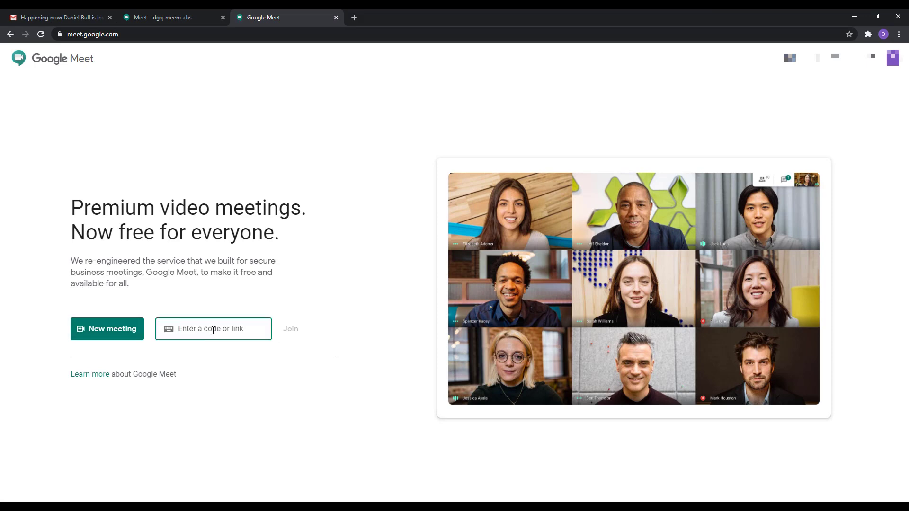
text(dgq-meem-chs)
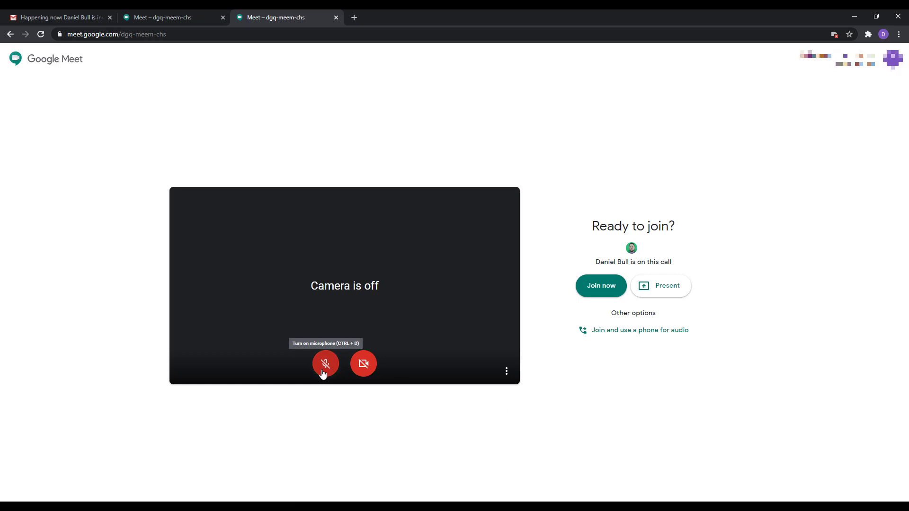
click(507, 374)
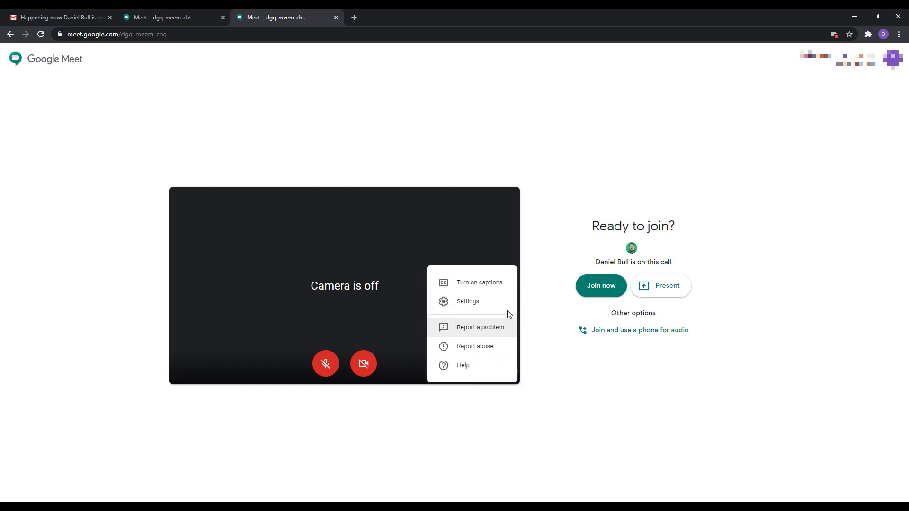
click(469, 303)
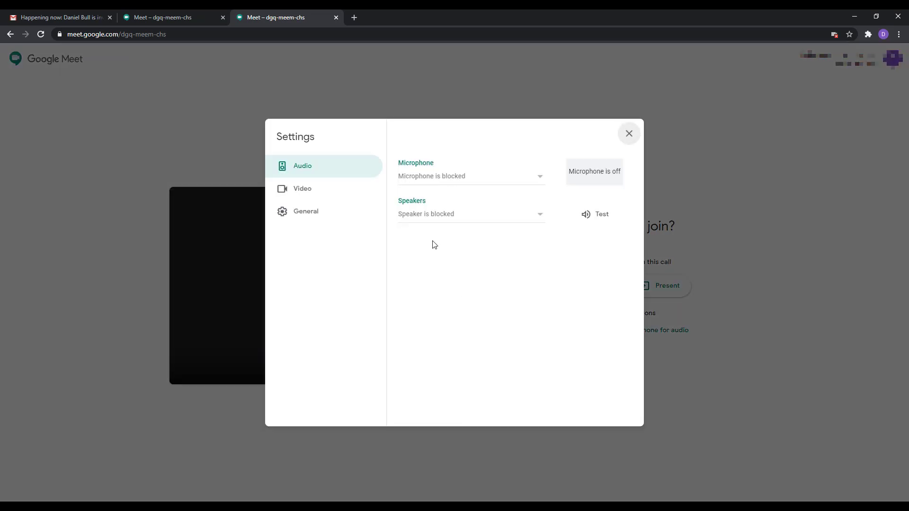
click(348, 191)
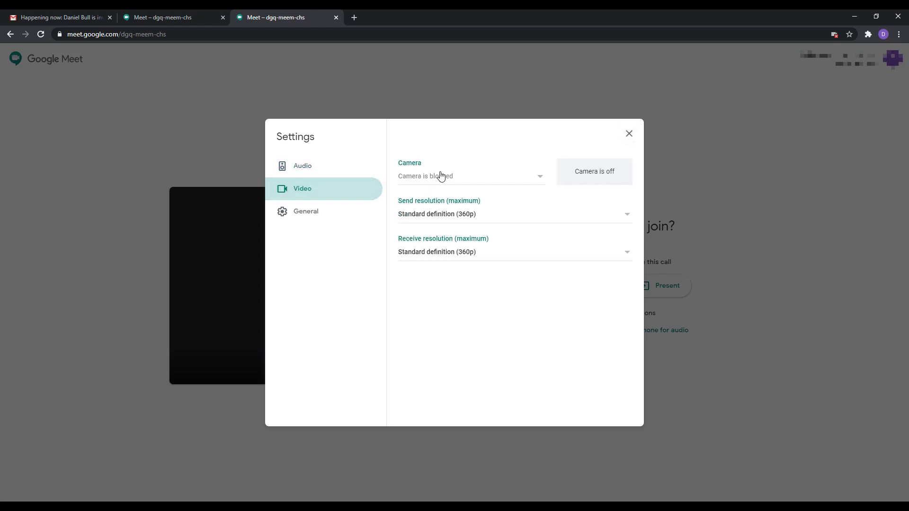
click(350, 170)
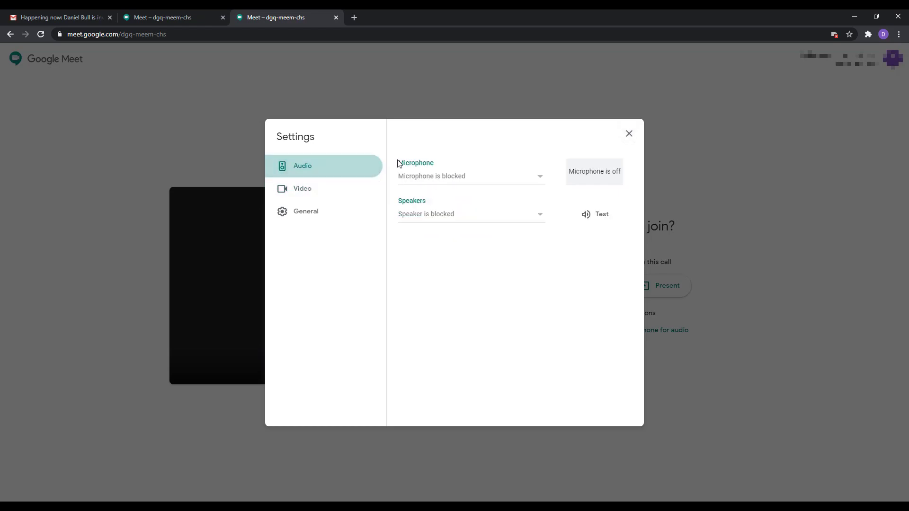
click(630, 135)
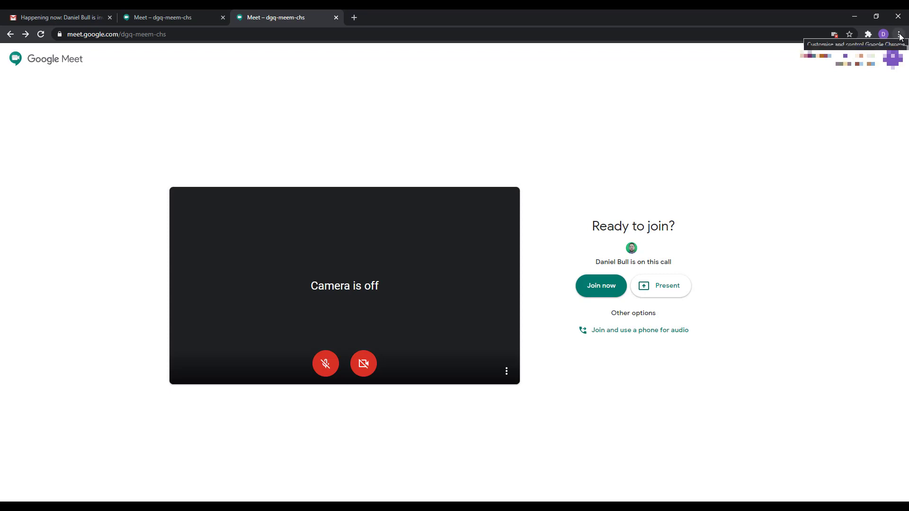
Step: Load the copied meeting link in a new Incognito window
click(900, 34)
click(801, 71)
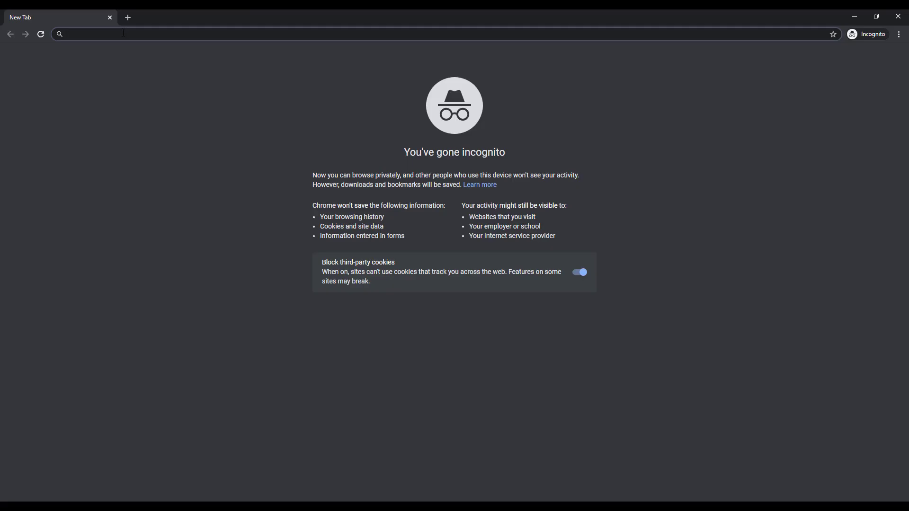
text(https://meet.google.com/dgq-meem-chs)
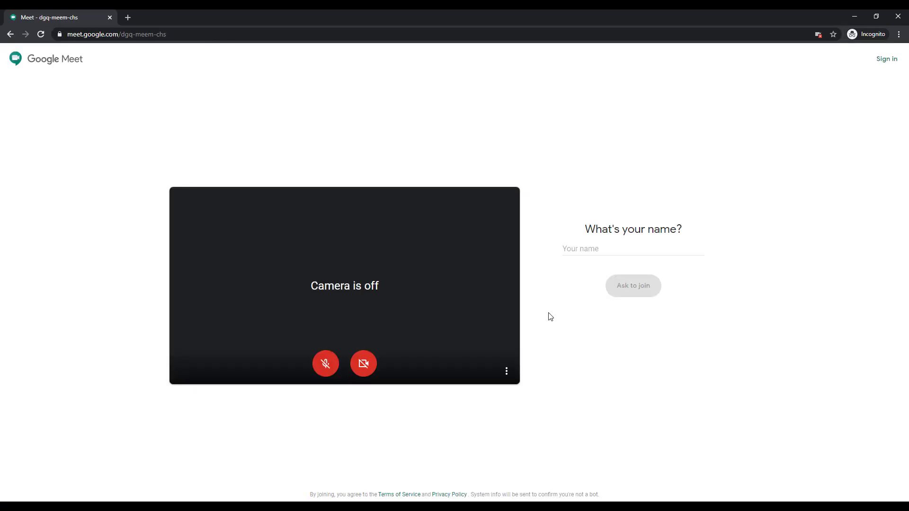
Step: Enter a guest display name and ask to join the meeting
click(584, 249)
text(Daniel)
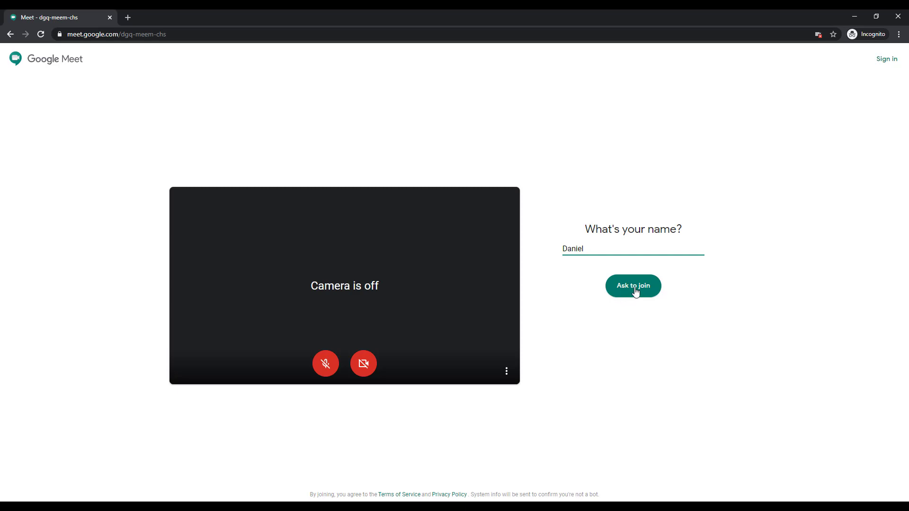
click(636, 292)
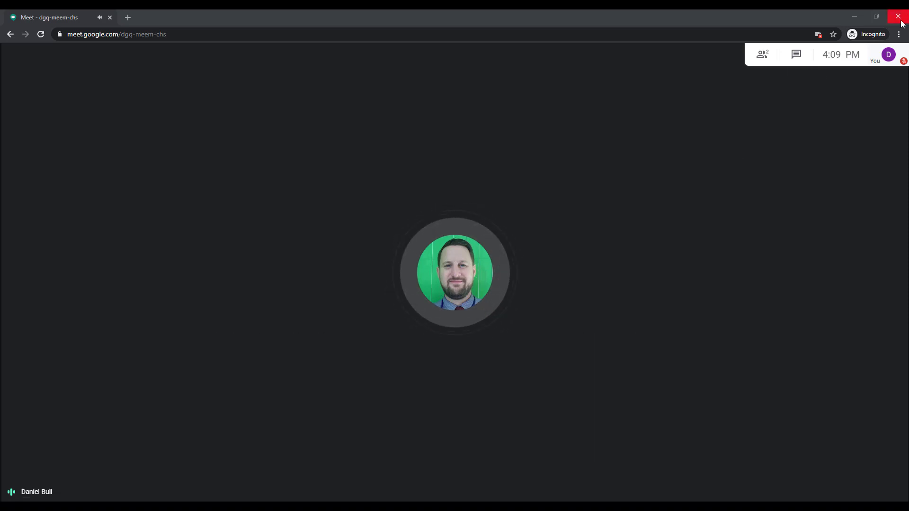
Step: Wait to be admitted into meeting dgq-meem-chs and reveal the call toolbar
mouse_move(709, 284)
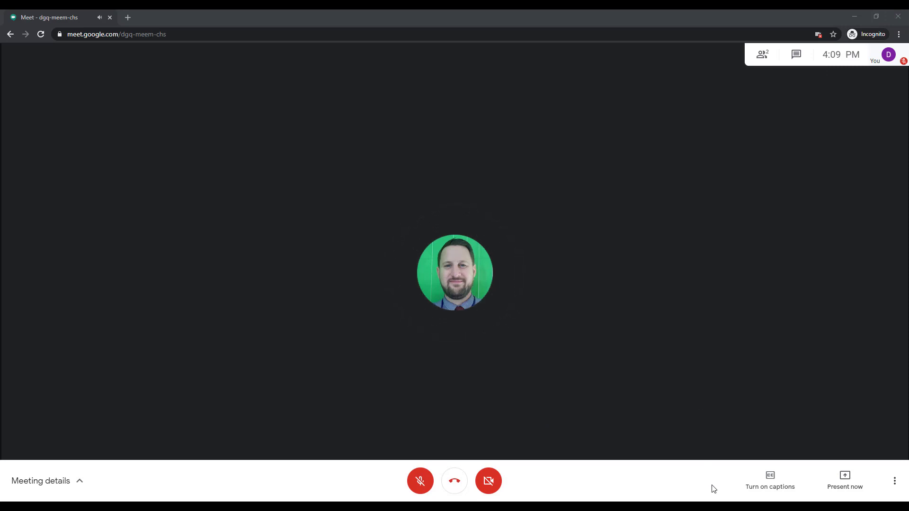
click(770, 482)
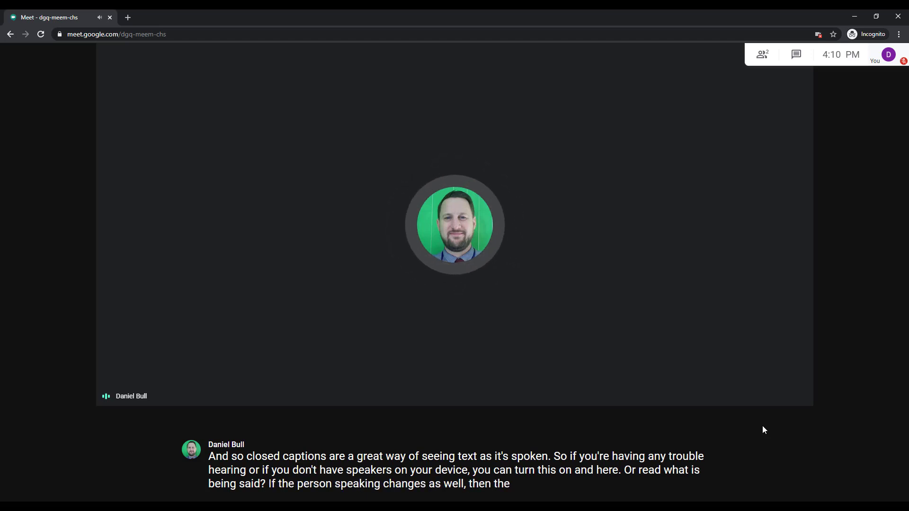
mouse_move(758, 470)
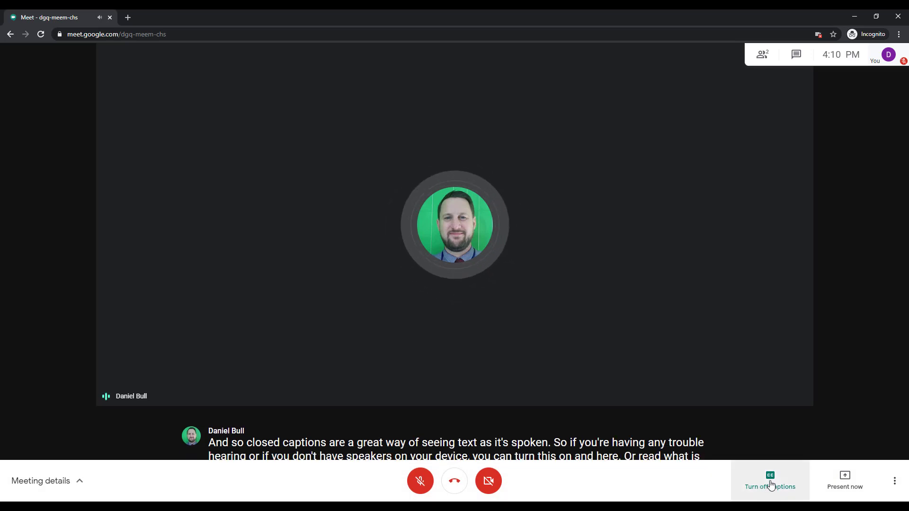
click(771, 482)
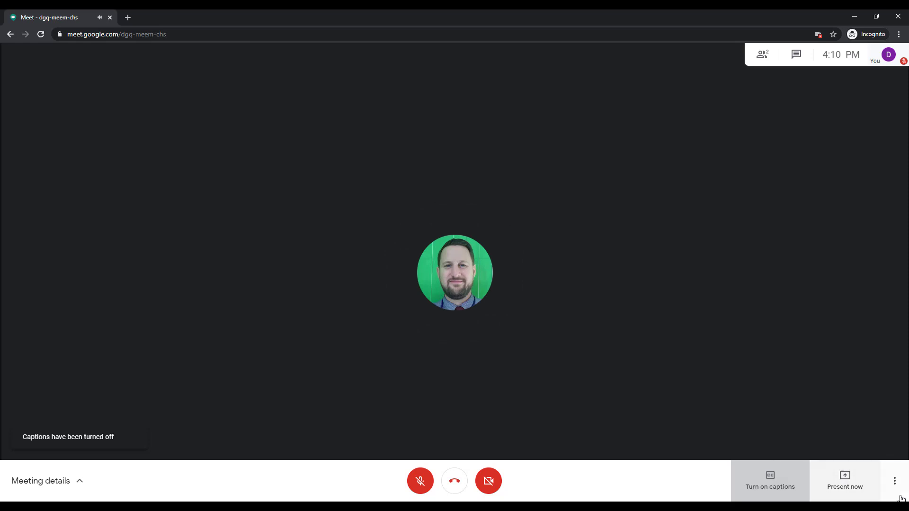
Step: Raise the layout's maximum tiles from 9 to 16, keeping Auto layout
click(895, 483)
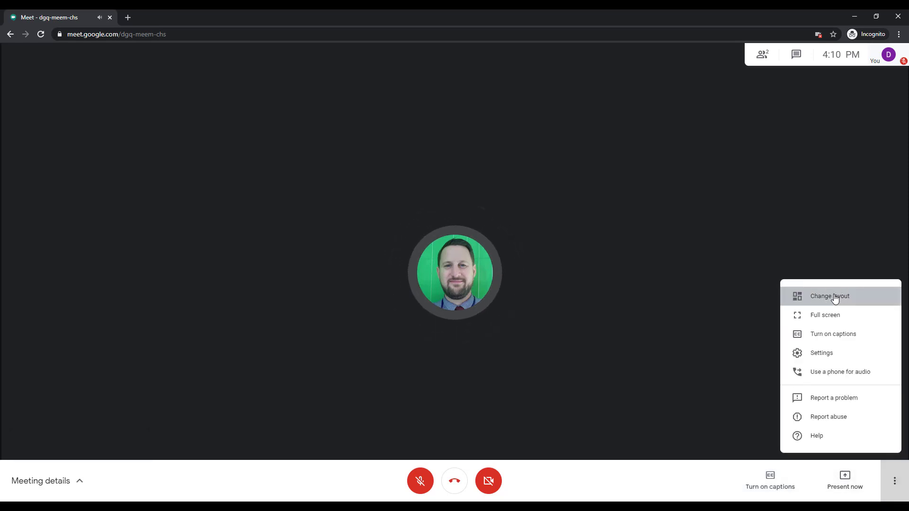
click(834, 297)
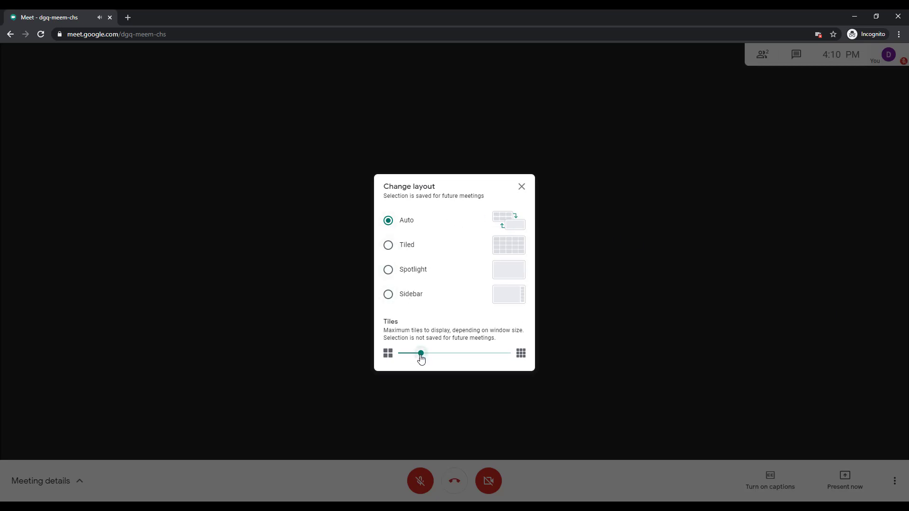
drag(420, 354, 457, 356)
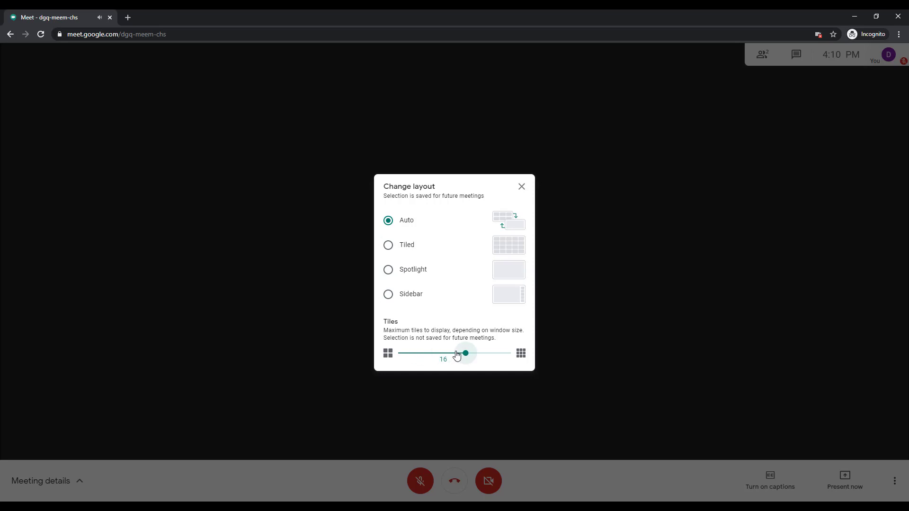
click(681, 335)
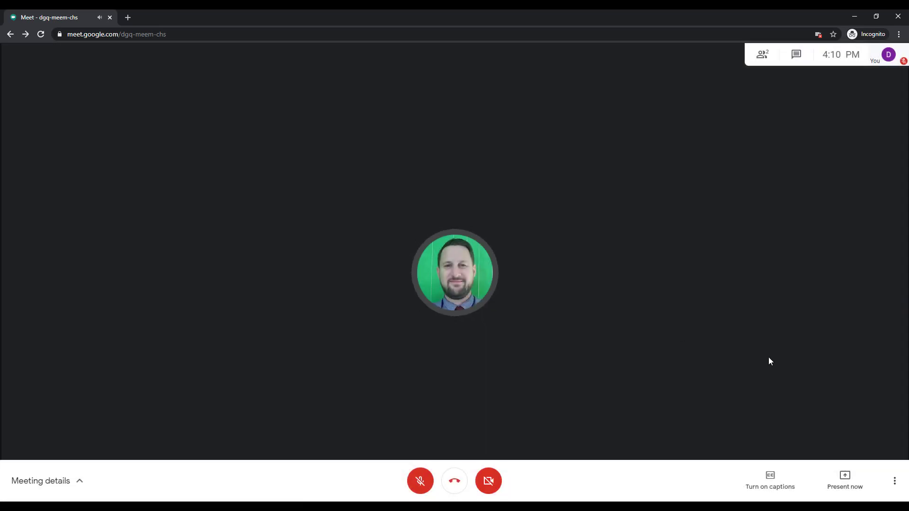
Step: Open the call Settings and close them again without changes
click(895, 483)
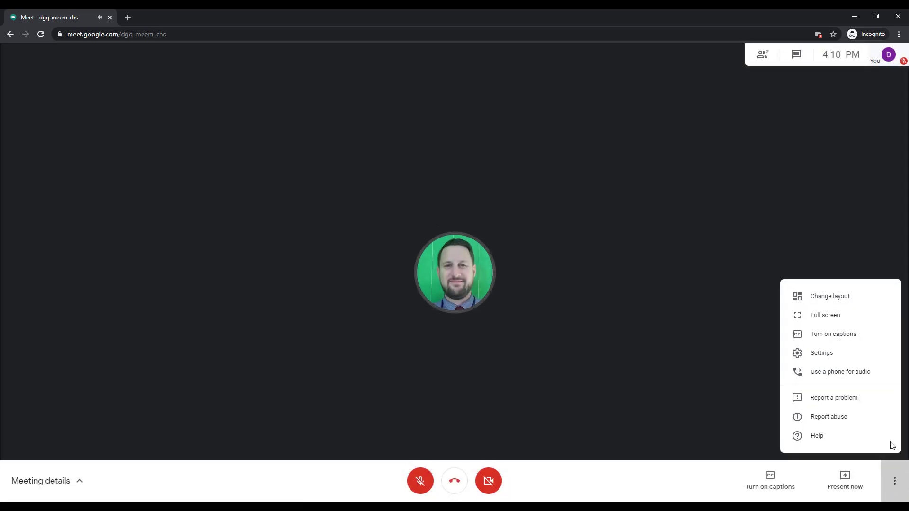
click(826, 352)
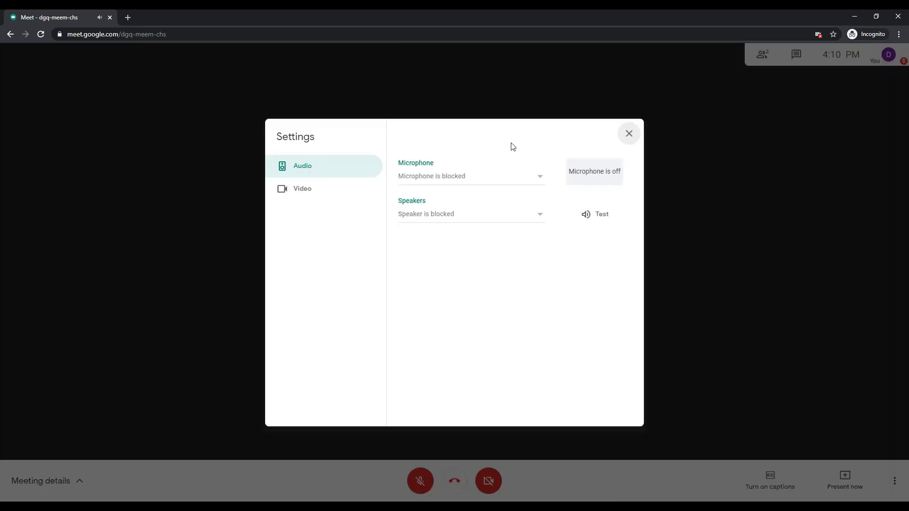
click(629, 135)
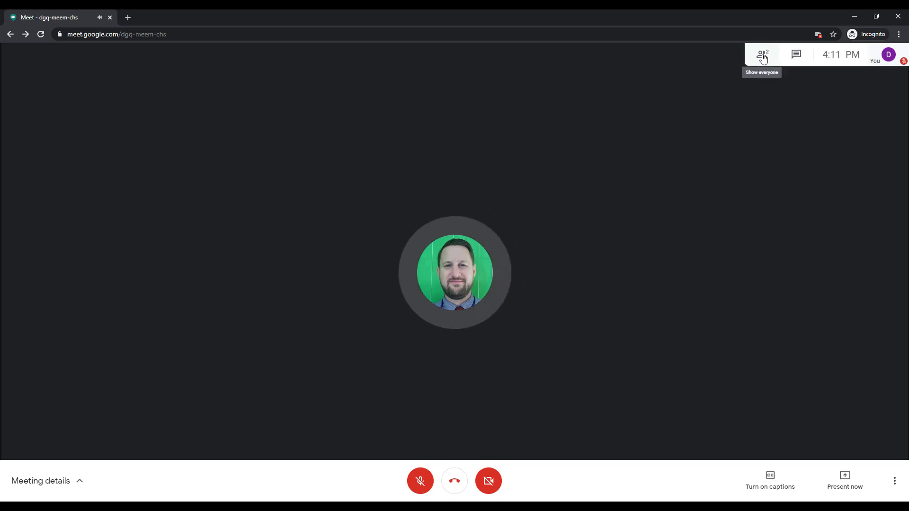
Step: Send 'hello' to everyone from the meeting's Chat panel
click(763, 57)
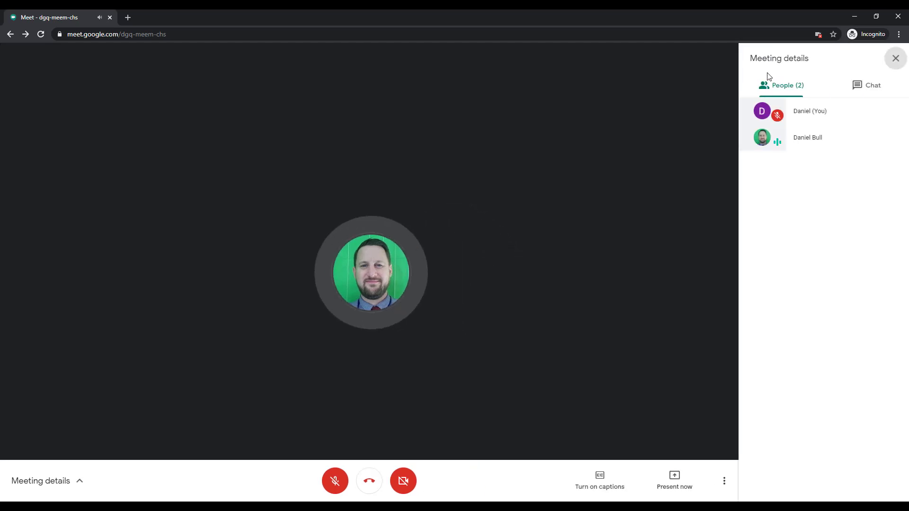
click(866, 91)
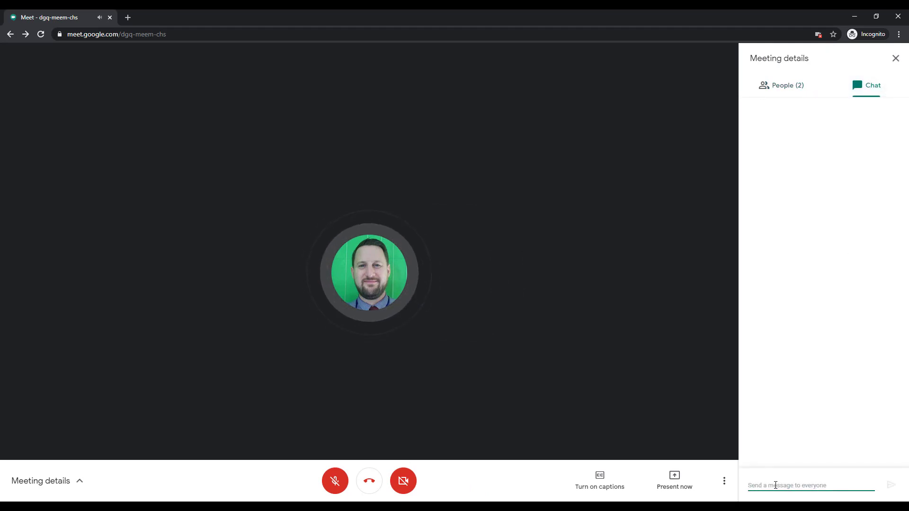
text(hello)
key(Return)
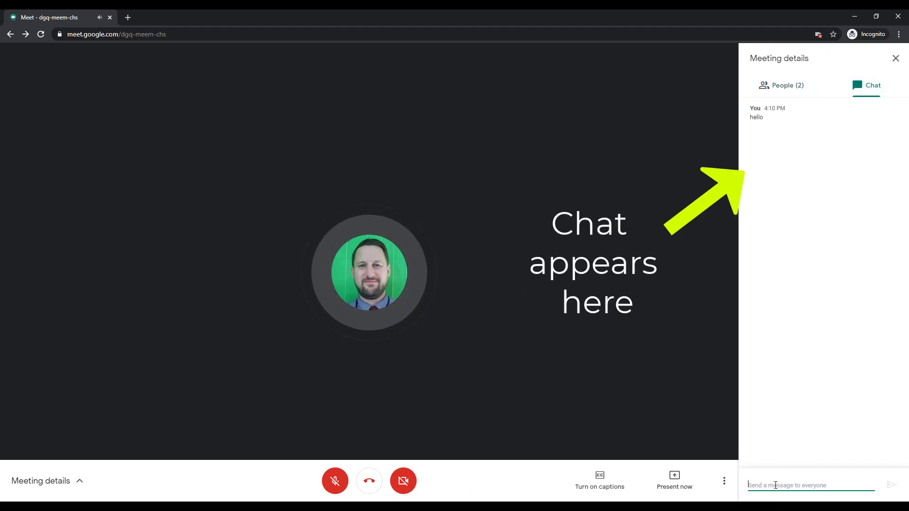